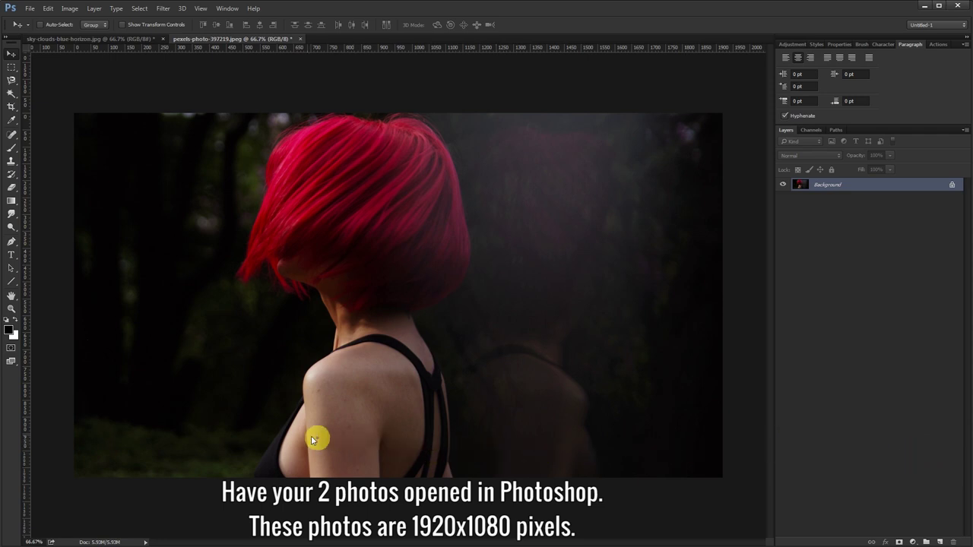
Glance at the sky photo, then duplicate the woman photo's Background layer as 'Background copy'
left_click(143, 41)
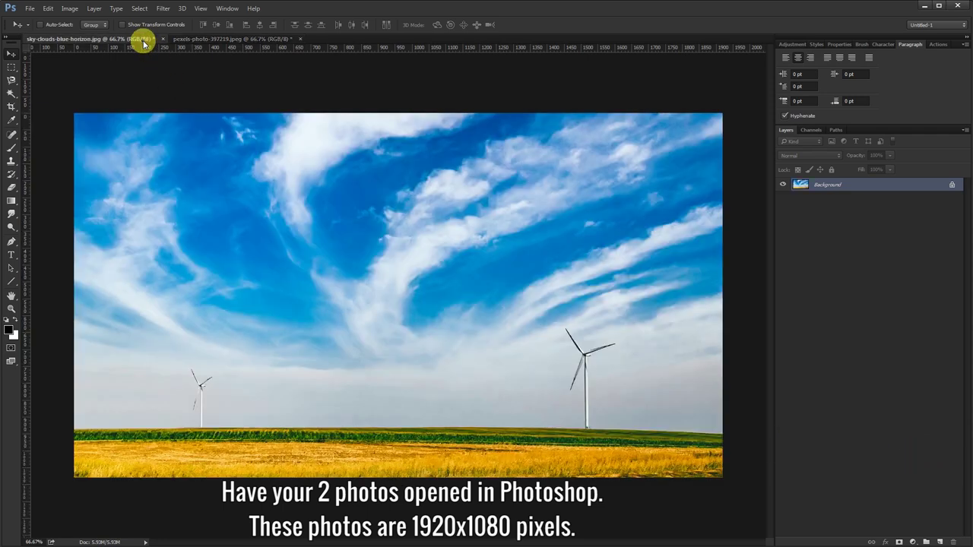
left_click(190, 41)
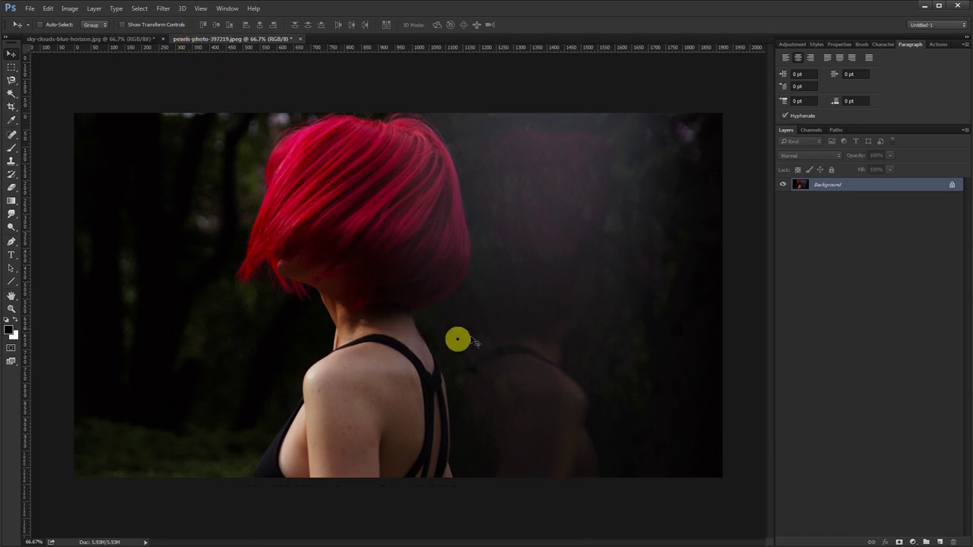
right_click(831, 185)
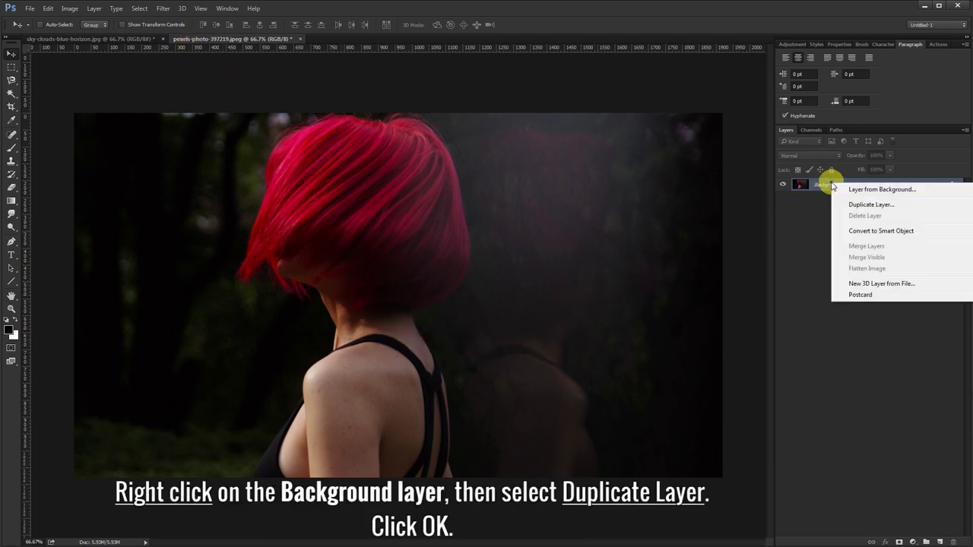
left_click(851, 205)
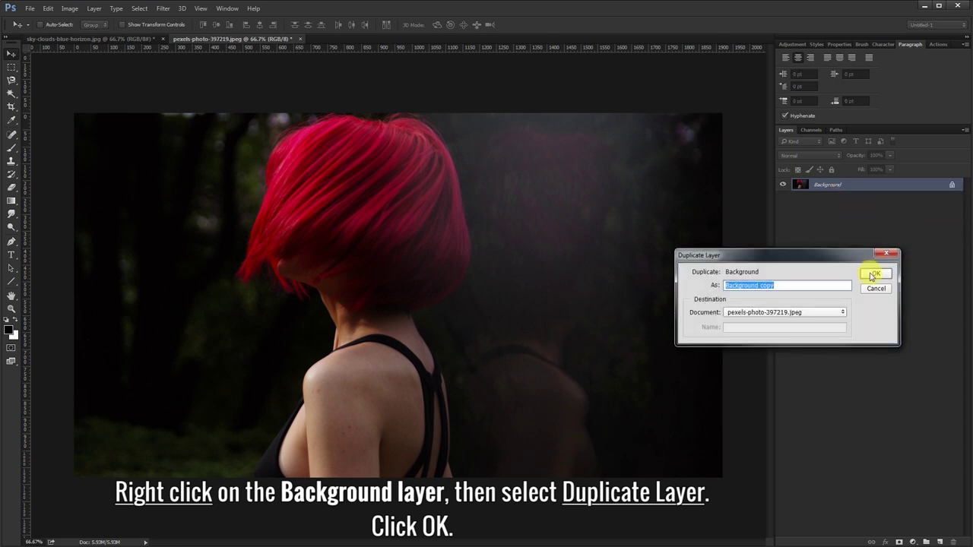
left_click(872, 275)
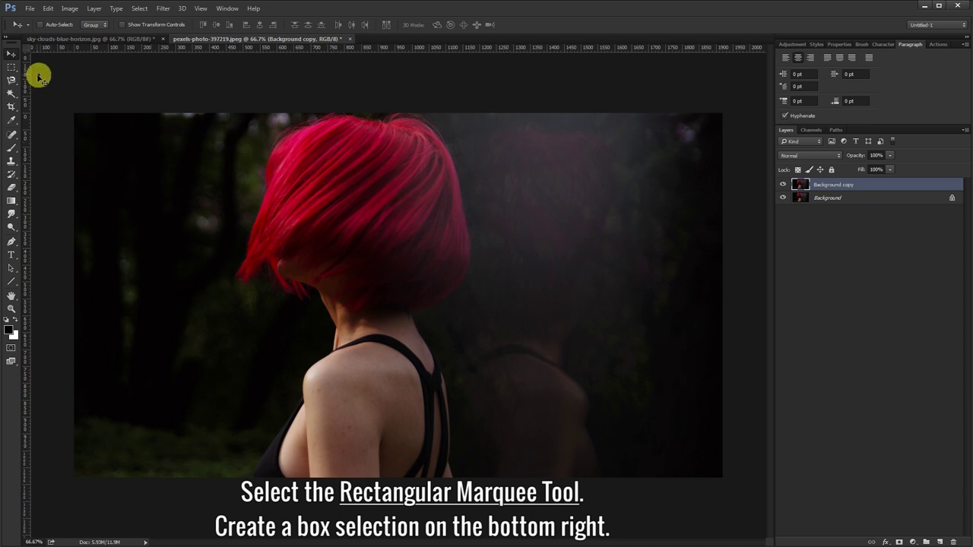
Draw a Rectangular Marquee box from the photo's bottom-right corner up and left
left_click(11, 68)
right_click(12, 68)
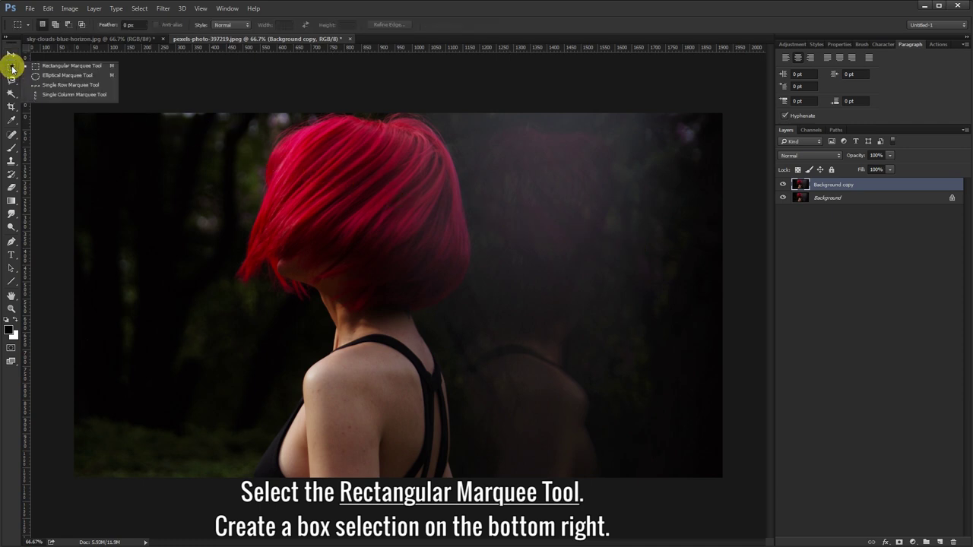
left_click(38, 70)
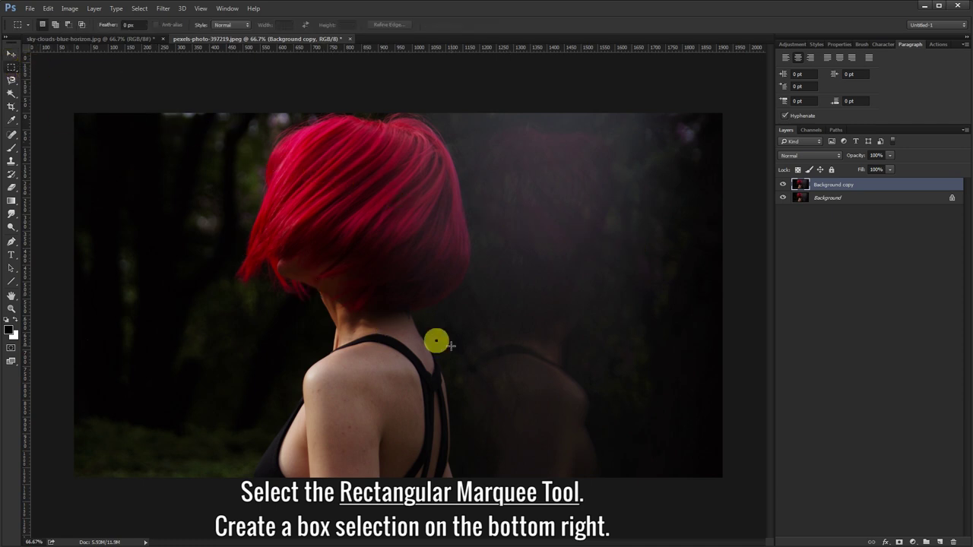
mouse_move(732, 482)
left_mouse_down()
mouse_move(632, 406)
mouse_move(510, 350)
left_mouse_up()
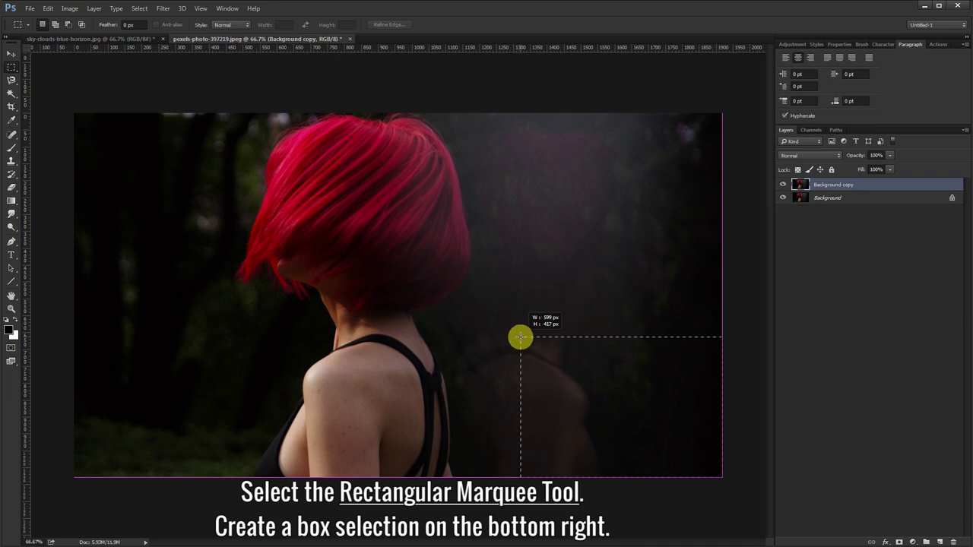
left_click_drag(518, 334, 520, 337)
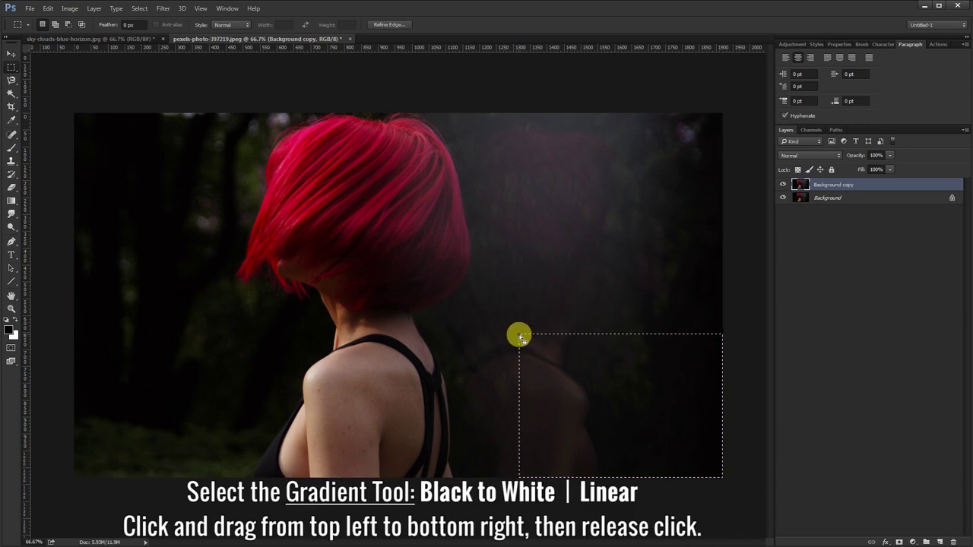
Drag a Black to White linear gradient diagonally across the corner selection, top-left to bottom-right
left_click(11, 200)
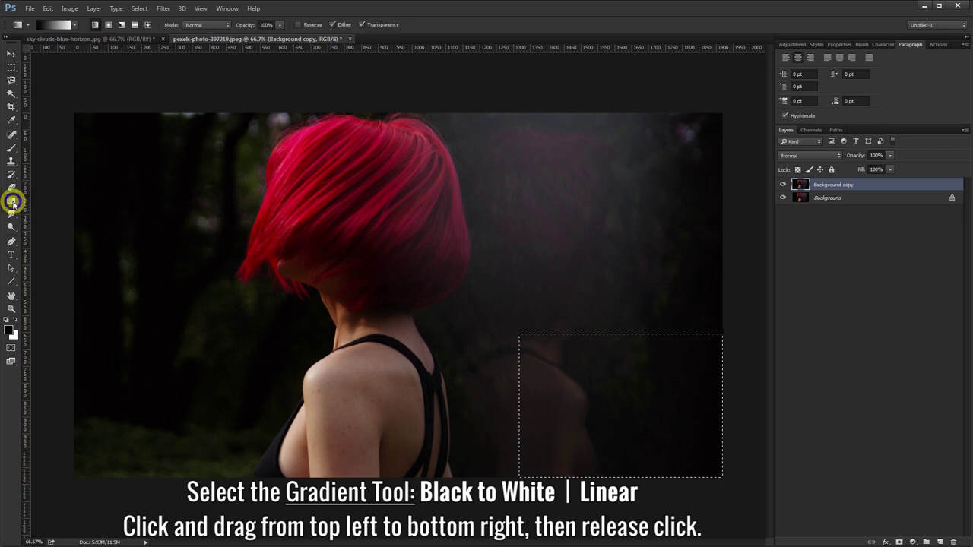
left_click(34, 201)
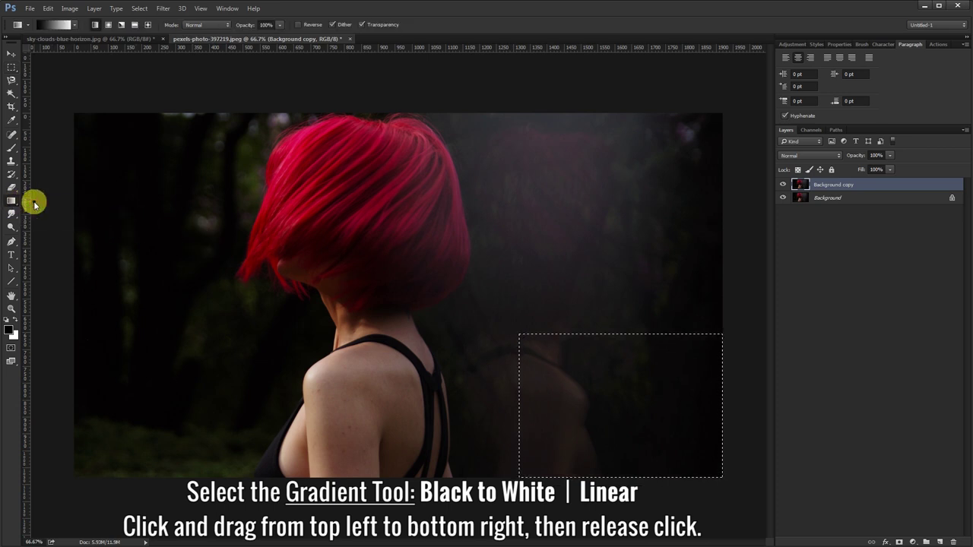
left_click(7, 323)
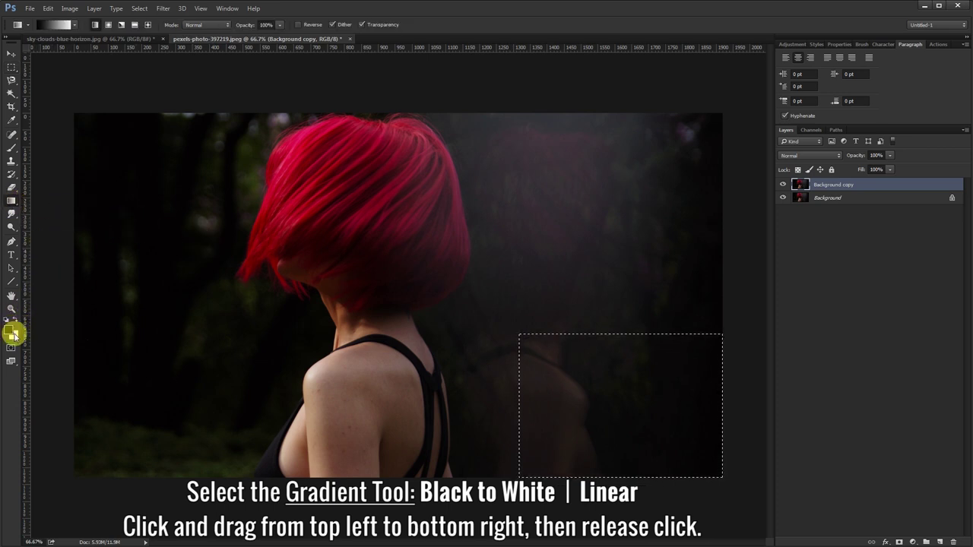
left_click(76, 28)
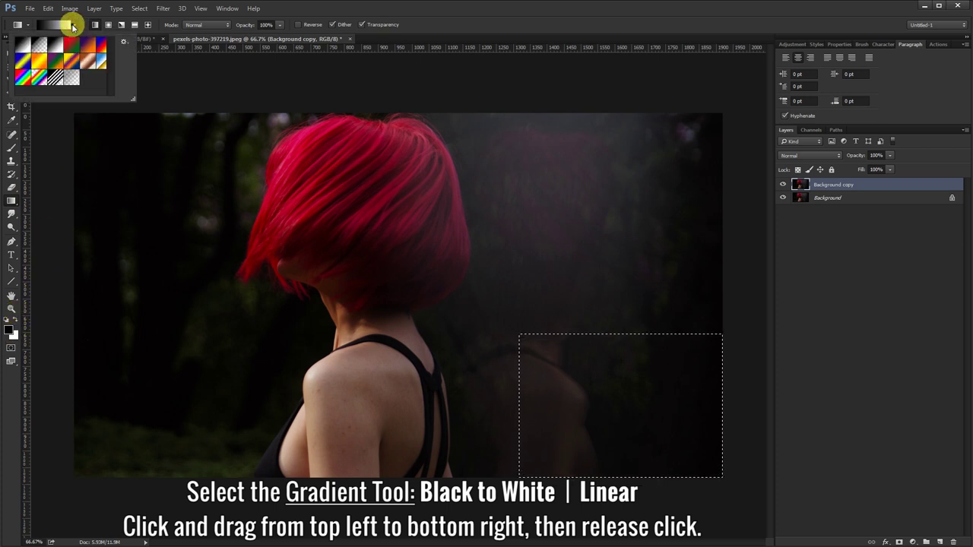
left_click(282, 11)
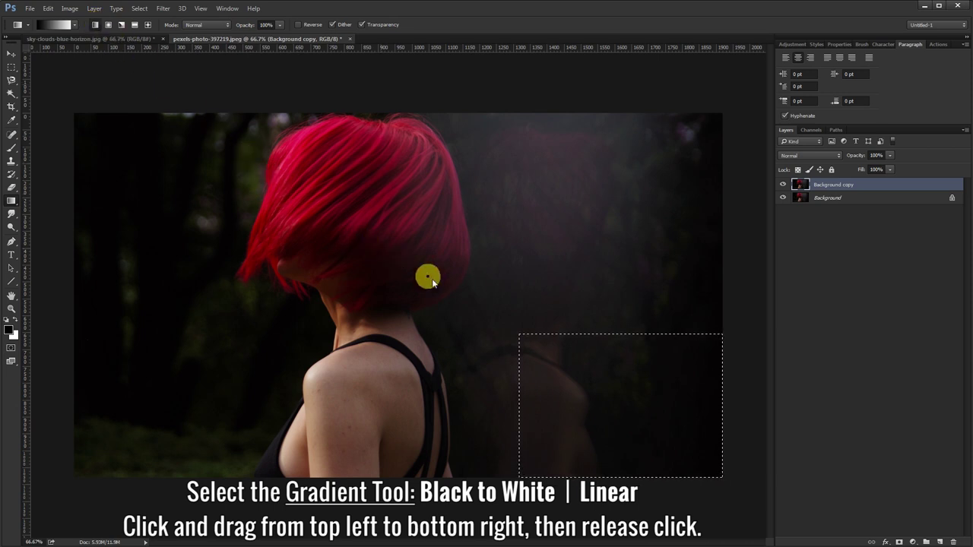
left_click_drag(520, 335, 746, 491)
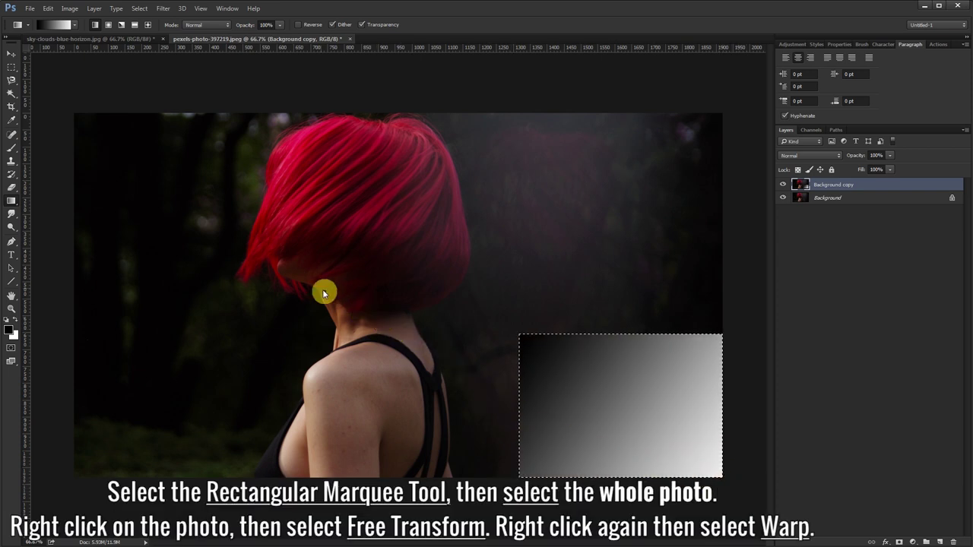
Marquee-select the entire photo and put it into Free Transform's Warp mode
left_click(11, 69)
left_click_drag(57, 94, 738, 490)
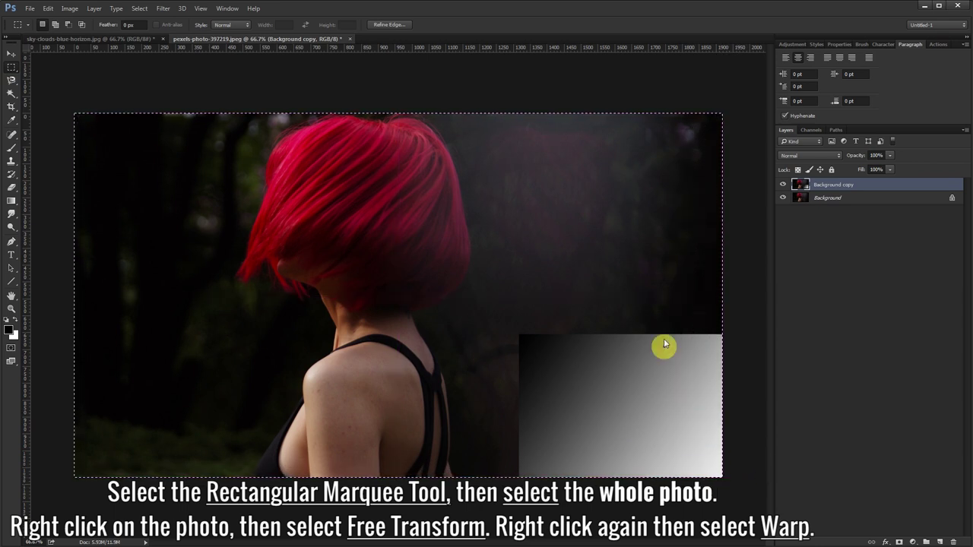
right_click(554, 153)
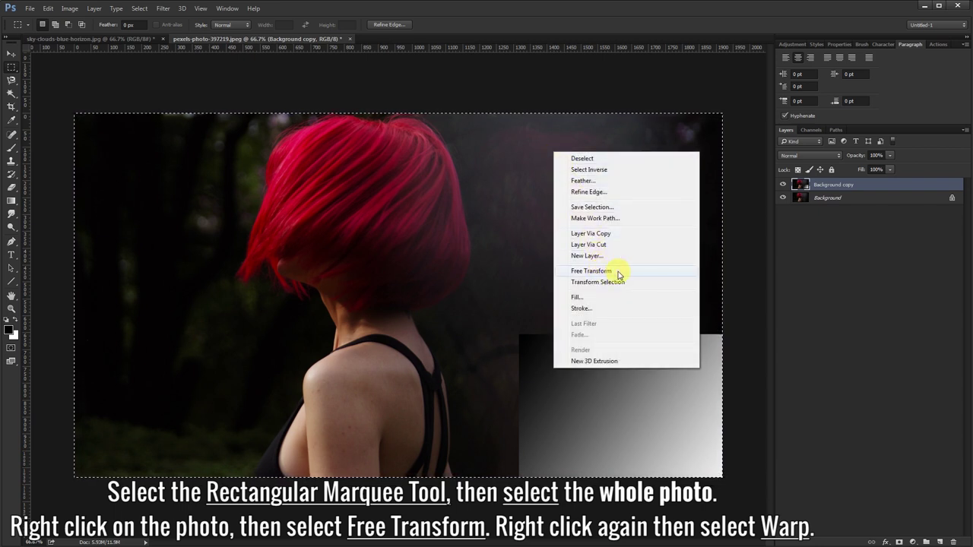
left_click(592, 271)
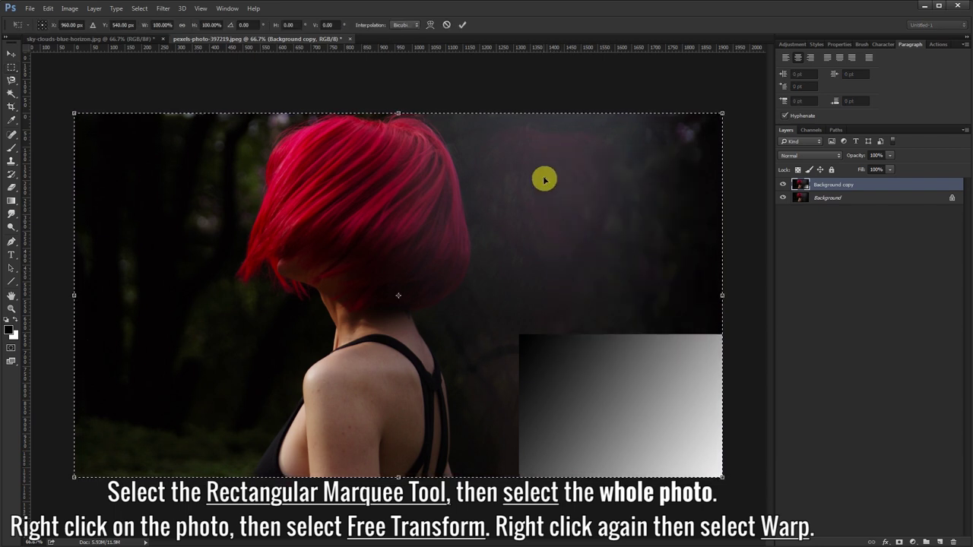
right_click(527, 146)
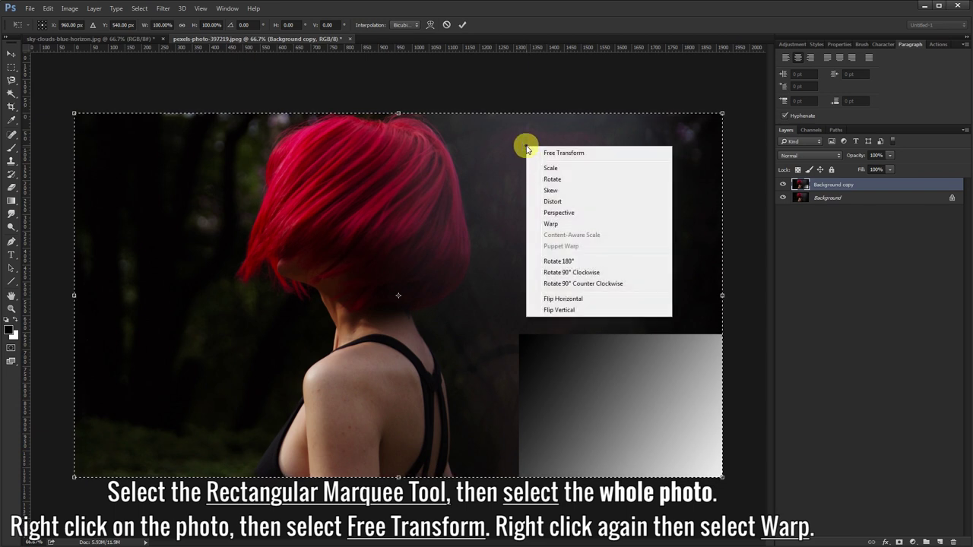
left_click(557, 225)
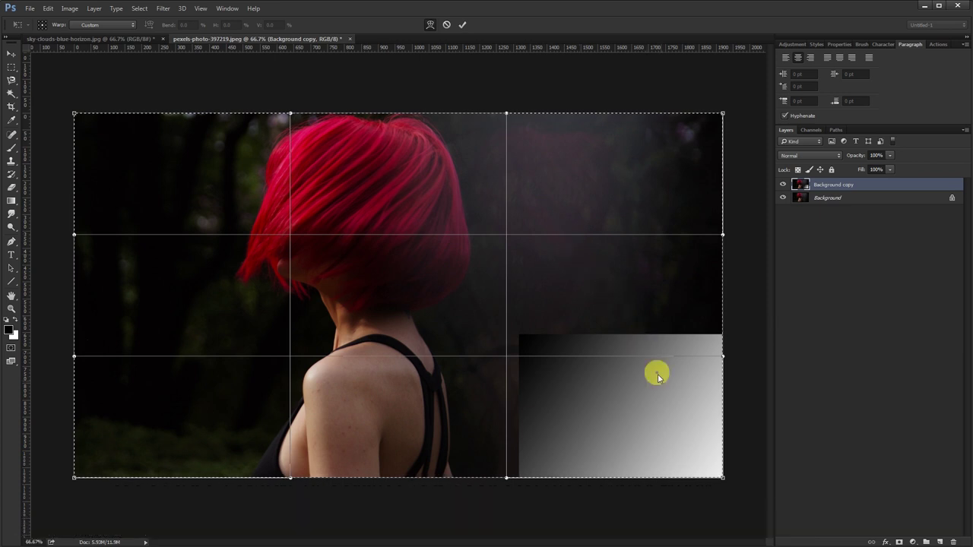
Drag the bottom-right corner up toward the centre and reshape the warp edges into a page curl, then commit
left_click_drag(709, 471, 507, 289)
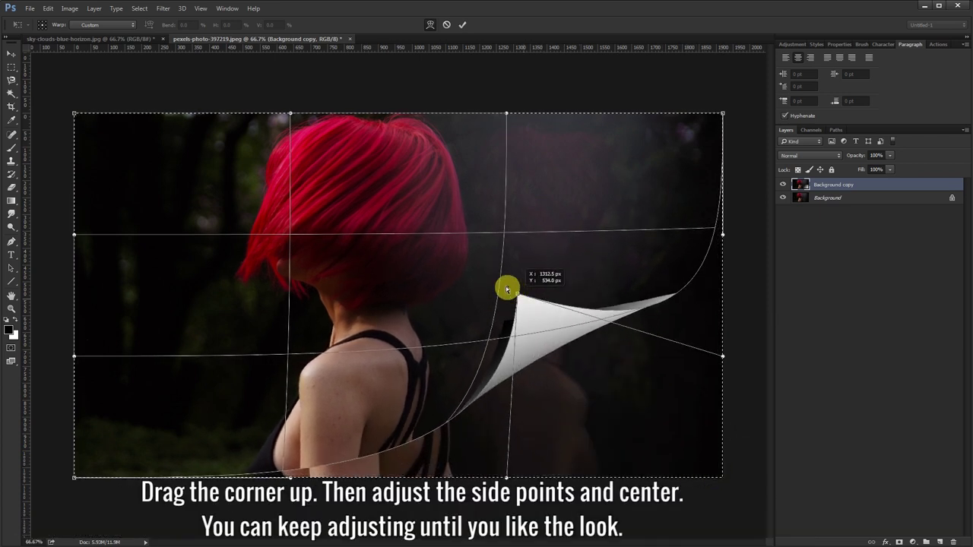
left_click_drag(507, 289, 477, 261)
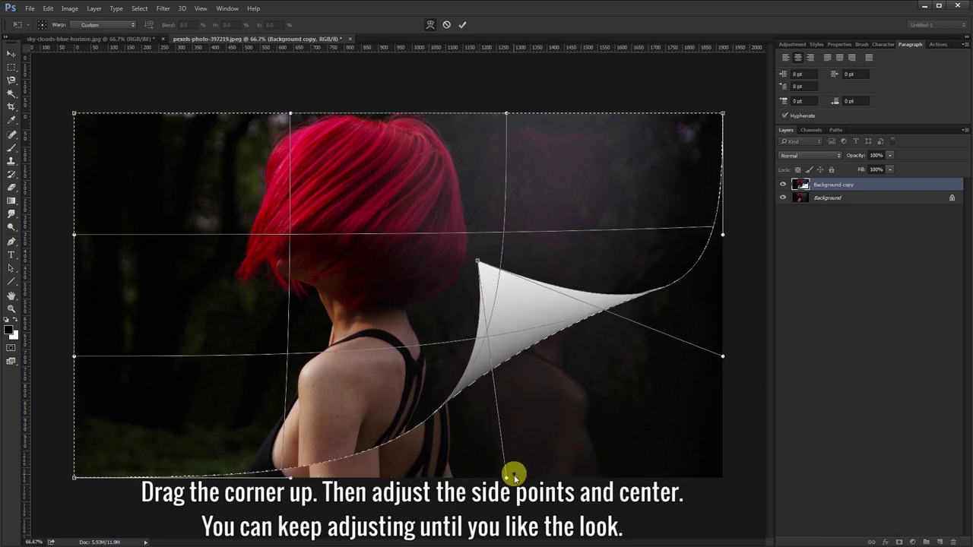
left_click_drag(506, 479, 487, 525)
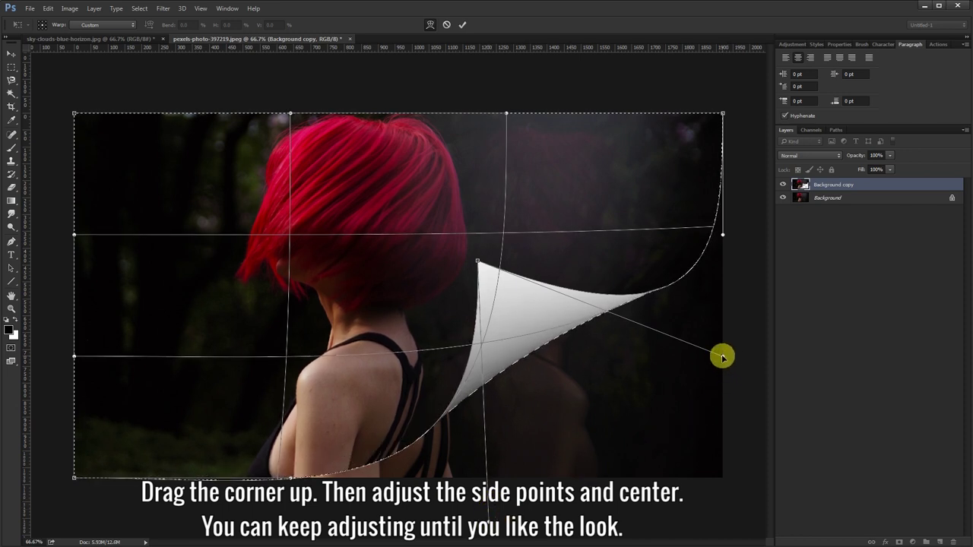
left_click_drag(731, 355, 753, 334)
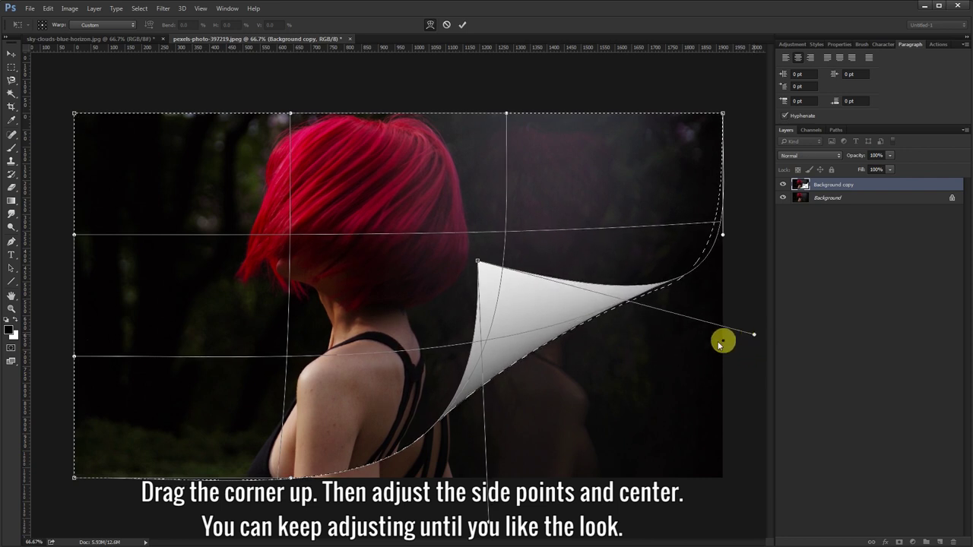
left_click_drag(469, 378, 464, 392)
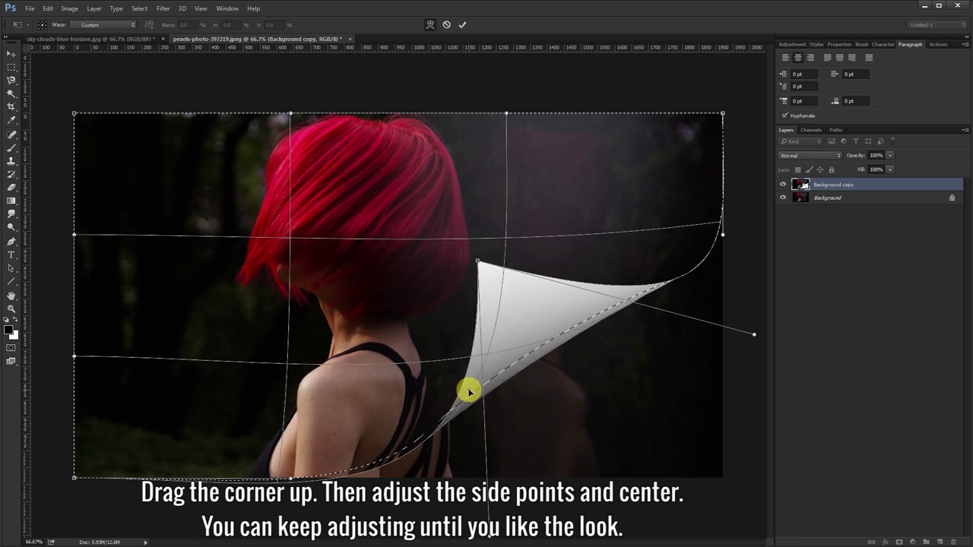
left_click_drag(465, 392, 472, 391)
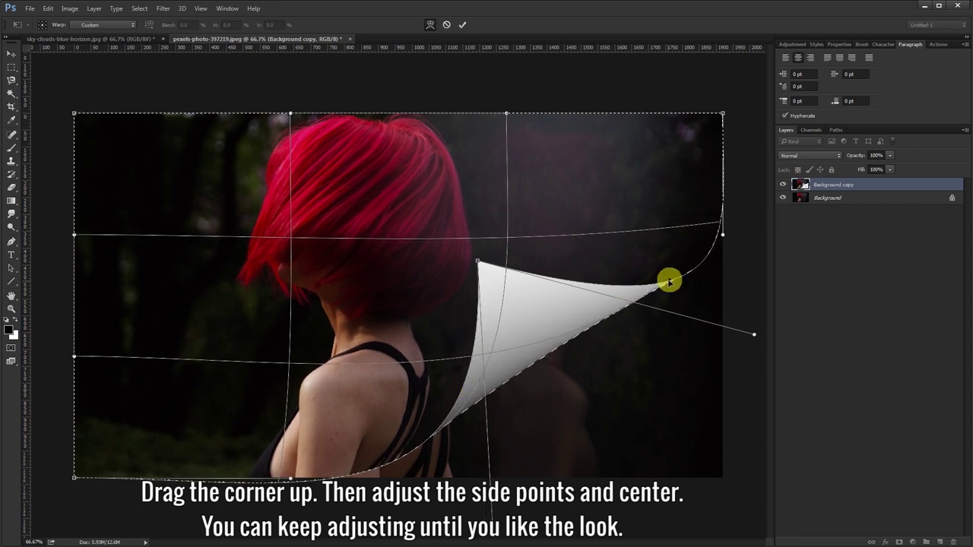
left_click_drag(655, 288, 671, 283)
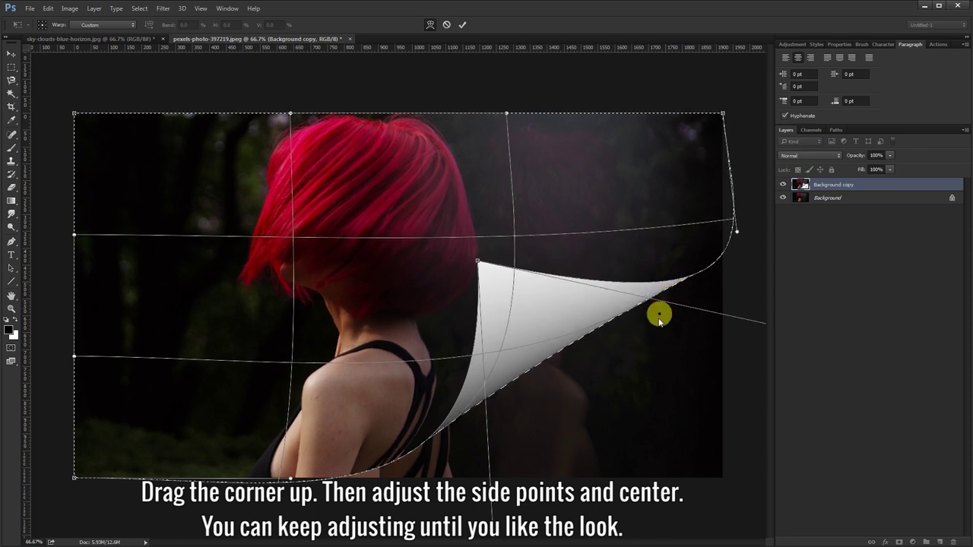
left_click(465, 25)
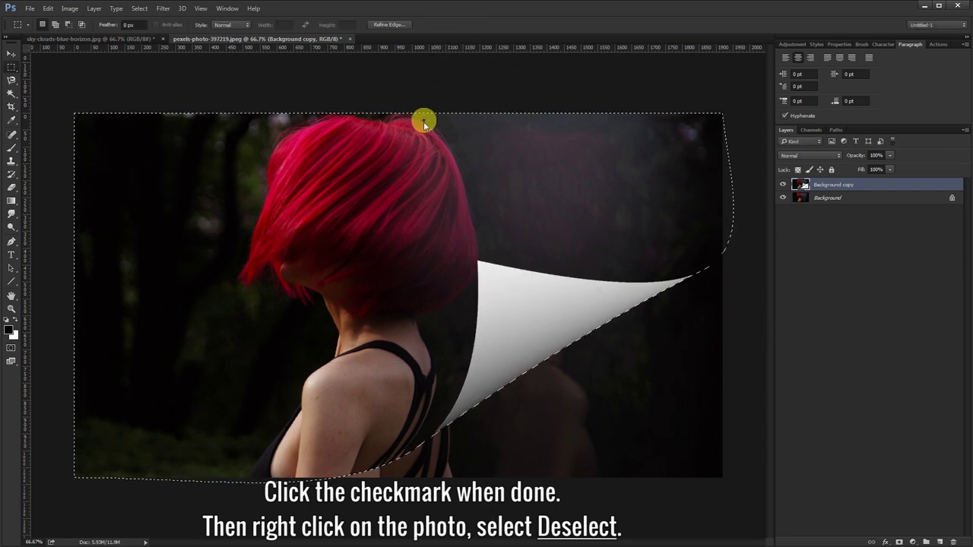
Deselect the photo to clear the marquee around the finished curl
right_click(382, 178)
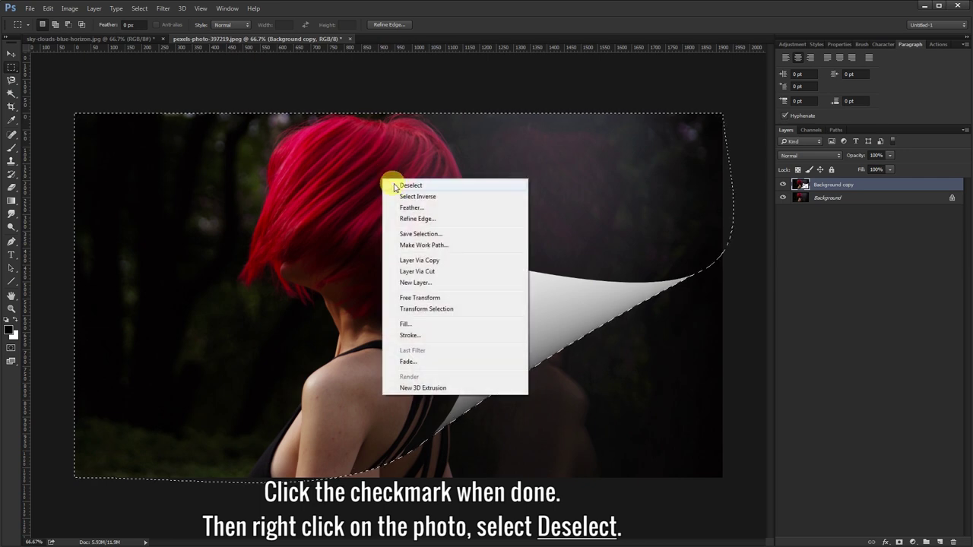
left_click(472, 187)
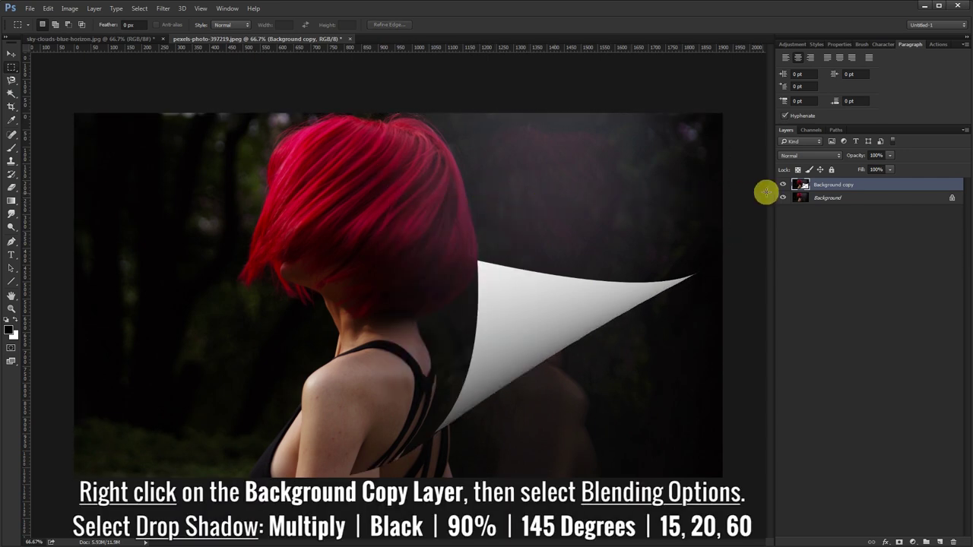
Add a black Multiply drop shadow to Background copy: 90% opacity, 145°, distance 15, spread 20, size 60
right_click(863, 184)
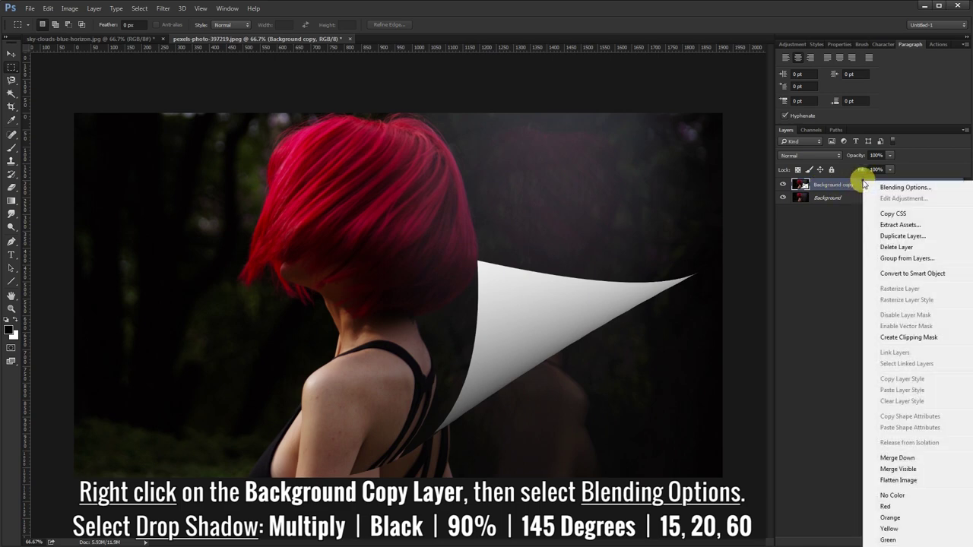
left_click(894, 189)
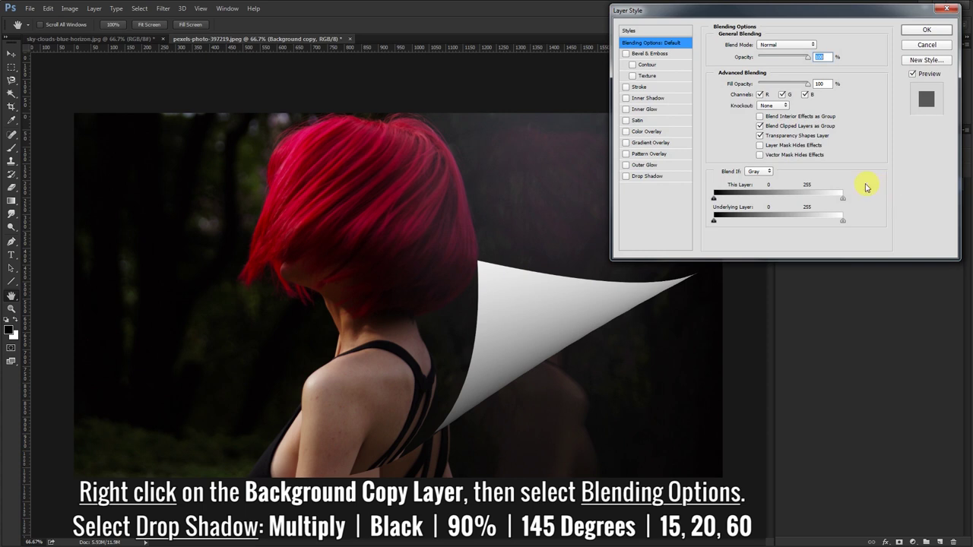
left_click(649, 177)
type("60")
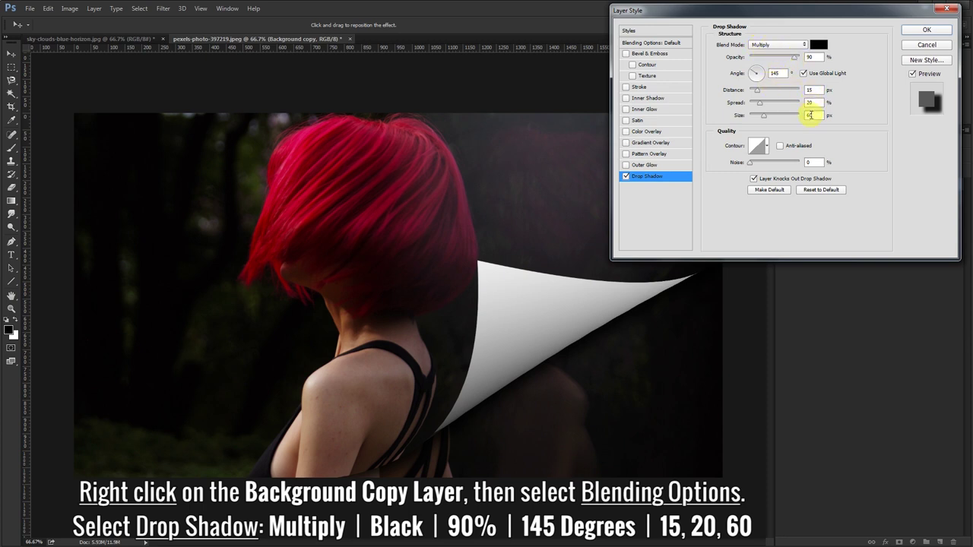
left_click(919, 32)
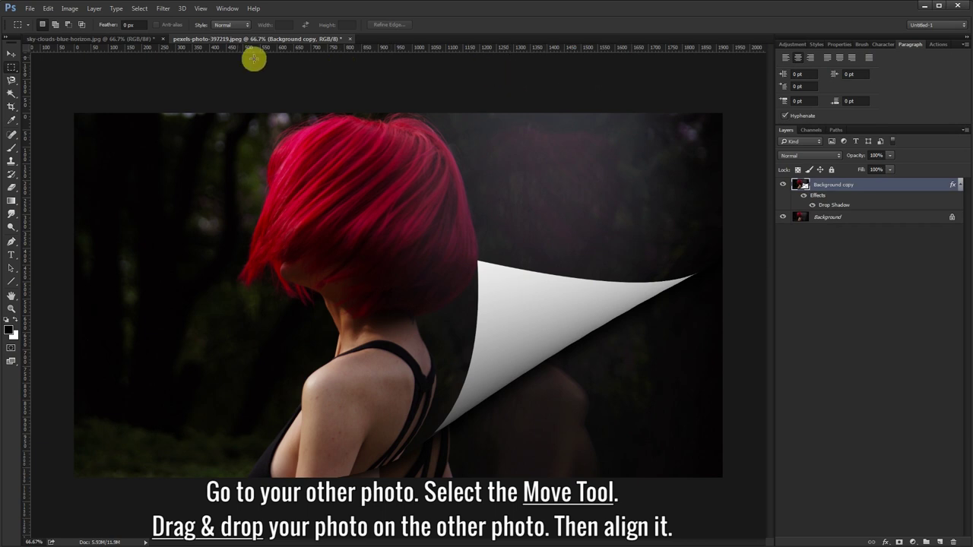
Move the wind-turbine sky image into the red-hair document, creating Layer 1 over the canvas
left_click(131, 39)
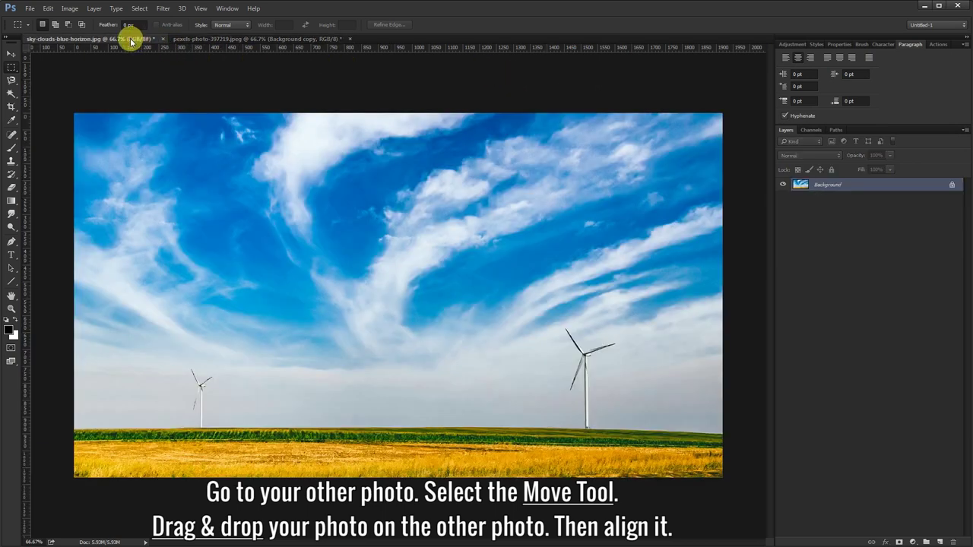
left_click(12, 57)
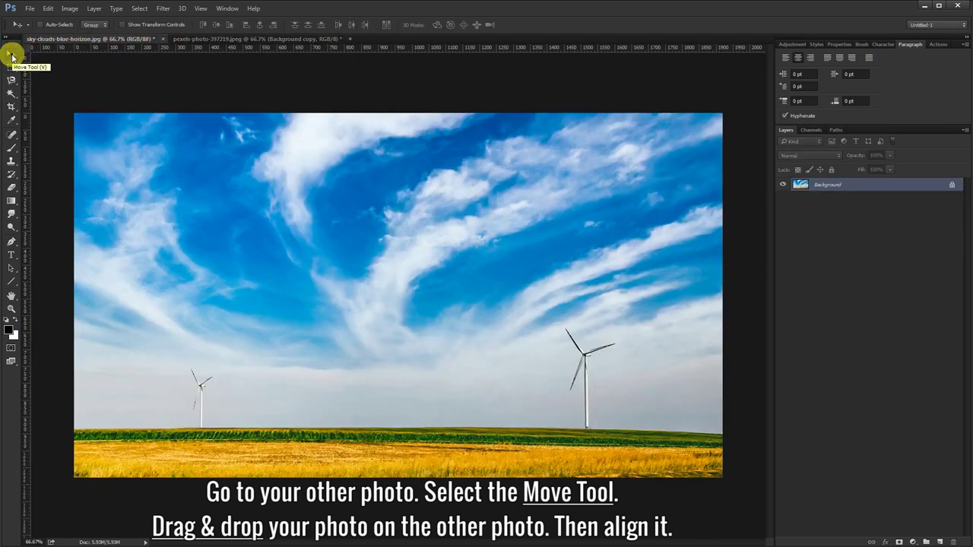
mouse_move(174, 169)
left_mouse_down()
mouse_move(180, 104)
mouse_move(204, 38)
left_mouse_up()
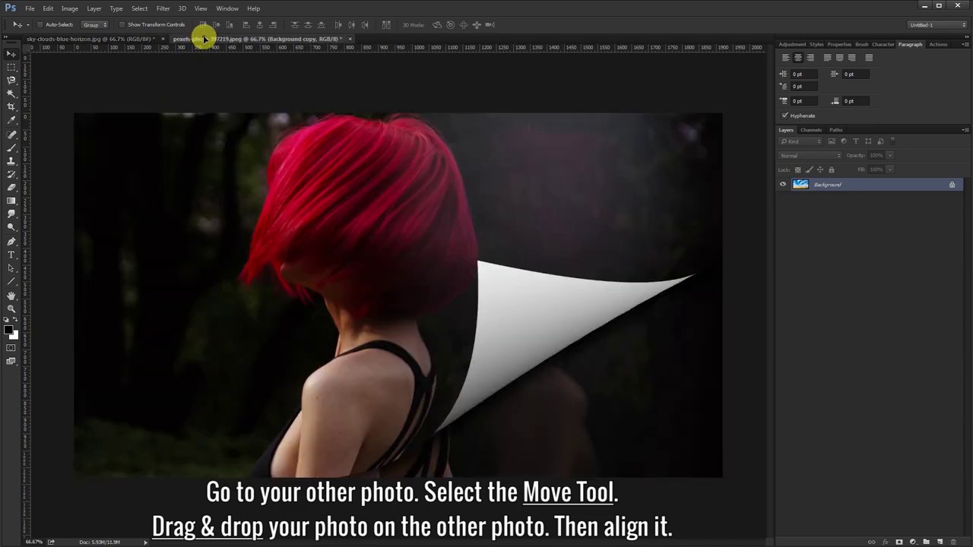
mouse_move(231, 127)
left_mouse_down()
mouse_move(232, 197)
mouse_move(171, 174)
left_mouse_up()
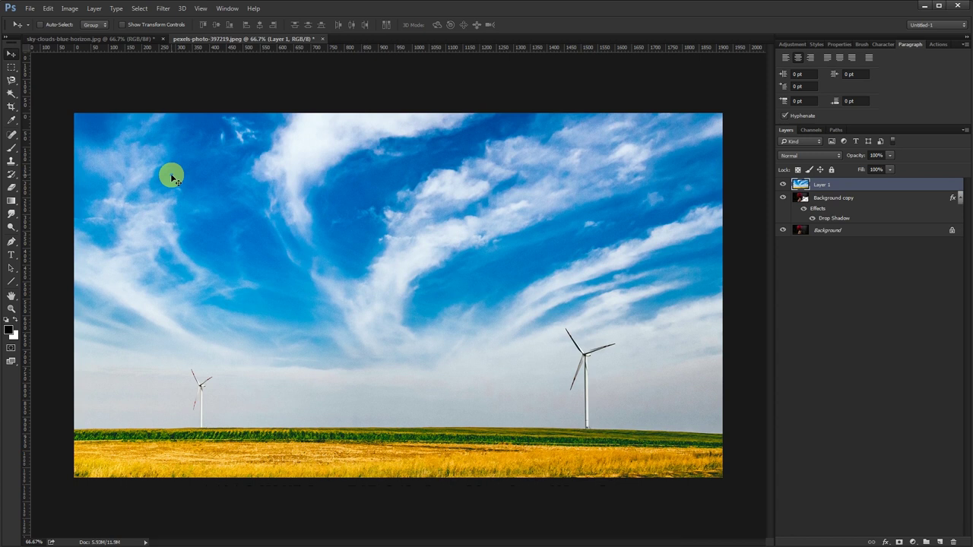
Drag Background copy above Layer 1 so the sky shows beneath the curl
left_click(865, 199)
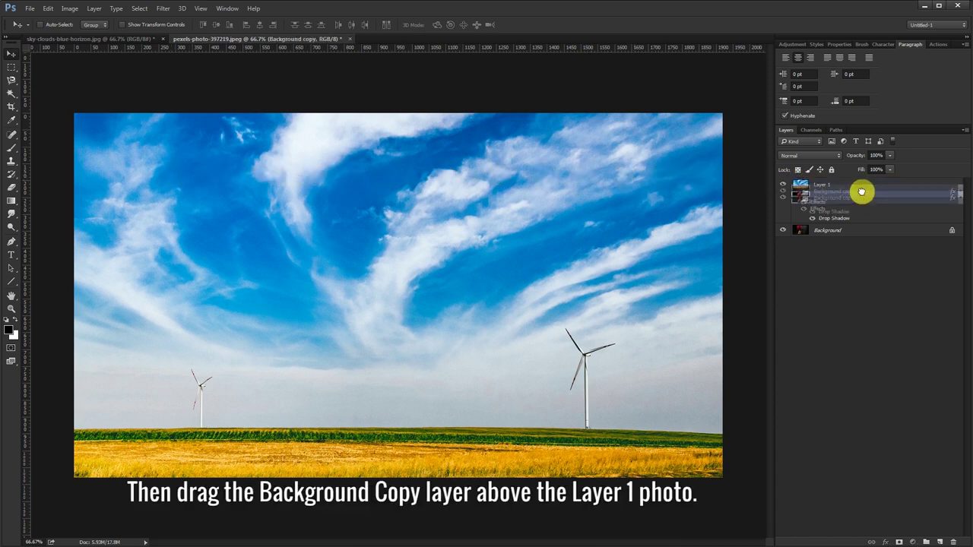
left_click_drag(864, 199, 862, 186)
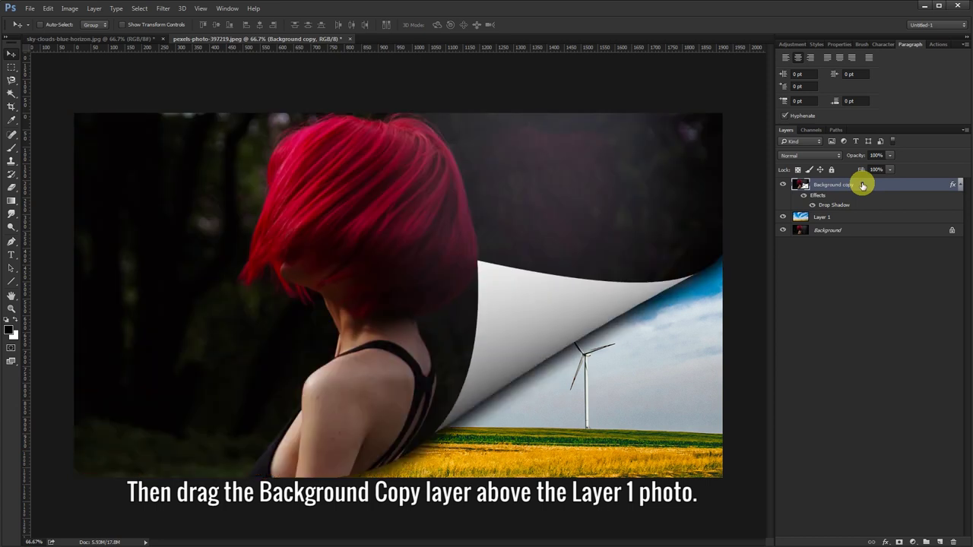